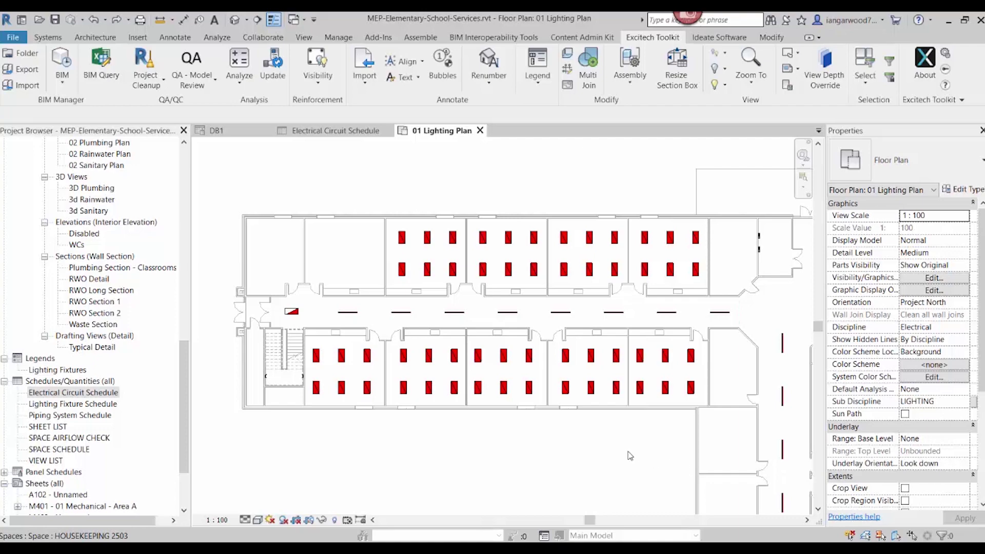
Step: Open Electrical Settings with the ES shortcut to check the /L1, /L2 and /L3 phase labels
{"action": "key", "text": "e"}
{"action": "key", "text": "s"}
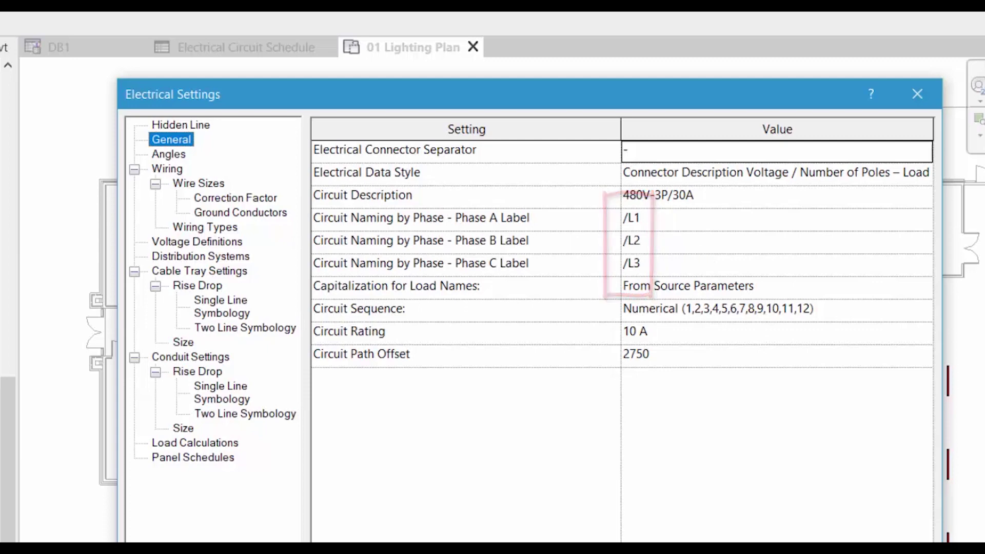
Step: Close Electrical Settings, review the empty Electrical Circuit Schedule and DB1 schedule, then return to 01 Lighting Plan
{"action": "key", "text": "Escape"}
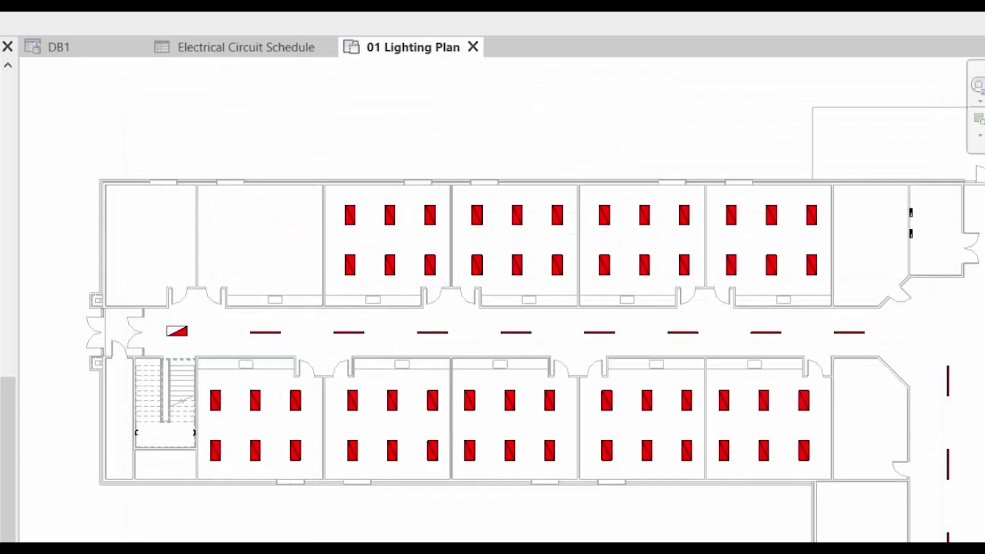
{"action": "left_click", "coordinate": [248, 51]}
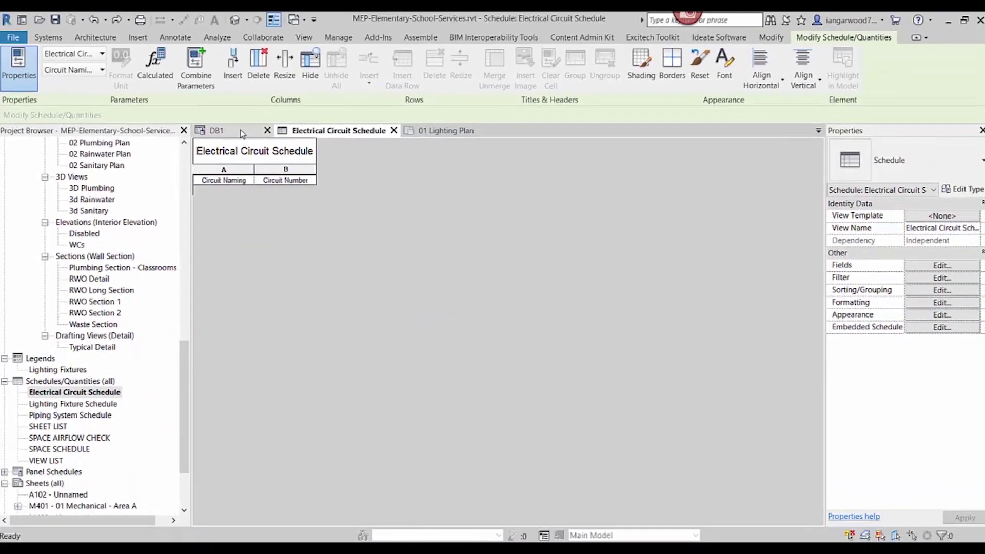
{"action": "left_click", "coordinate": [241, 133]}
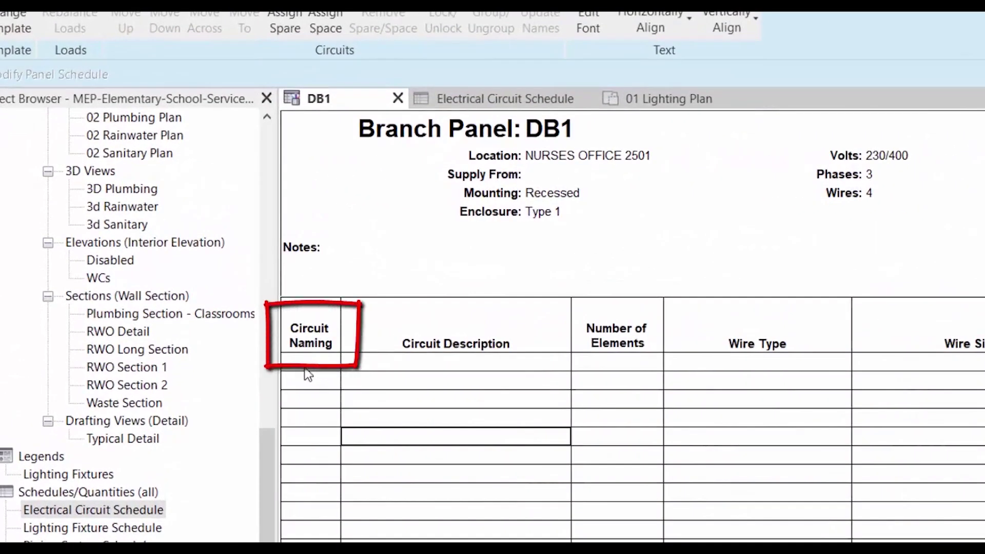
{"action": "left_click", "coordinate": [651, 97]}
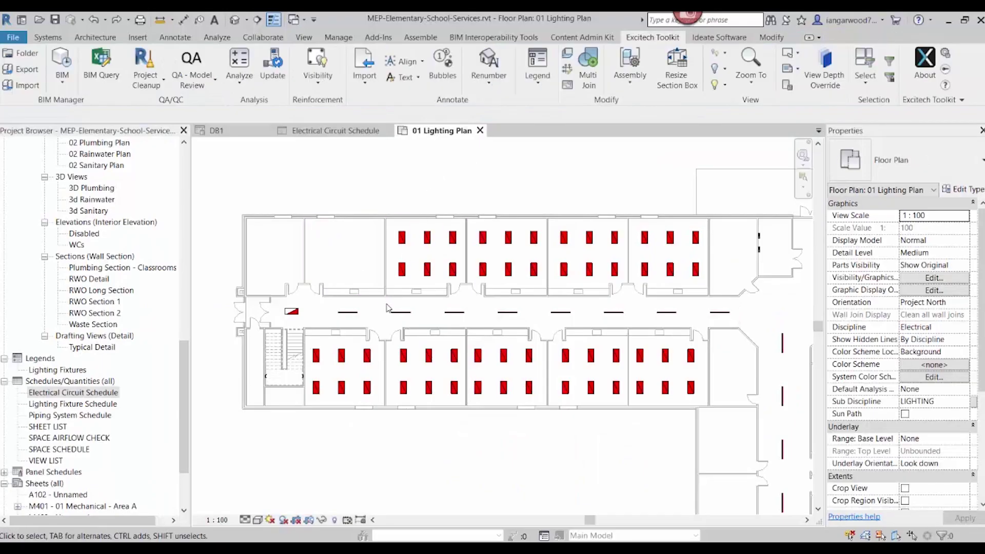
Step: Create DB1 power circuits (/L11, /L21, /L31…) for each classroom's lighting fixtures, room by room
{"action": "left_click_drag", "start_coordinate": [385, 306], "coordinate": [470, 229]}
{"action": "left_click", "coordinate": [759, 63]}
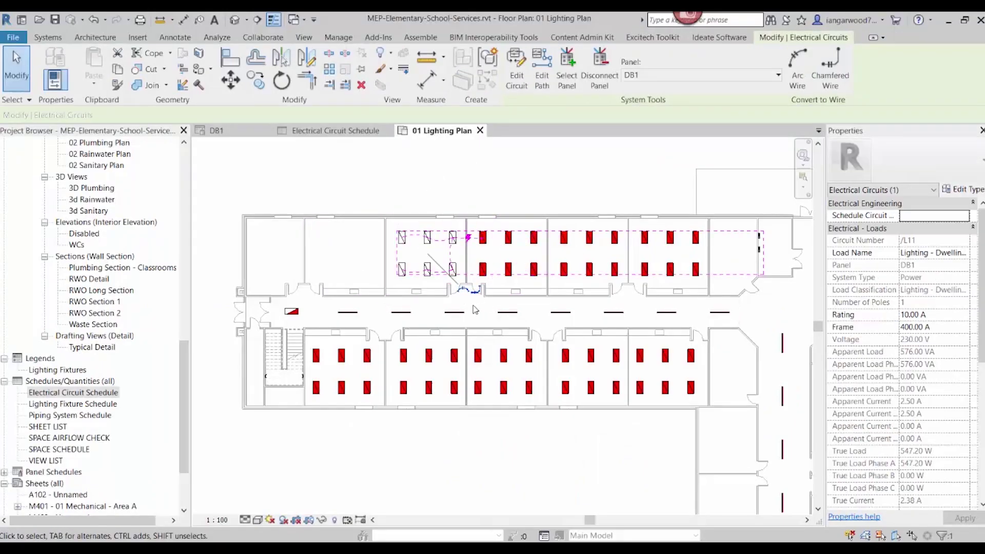
{"action": "key", "text": "Escape"}
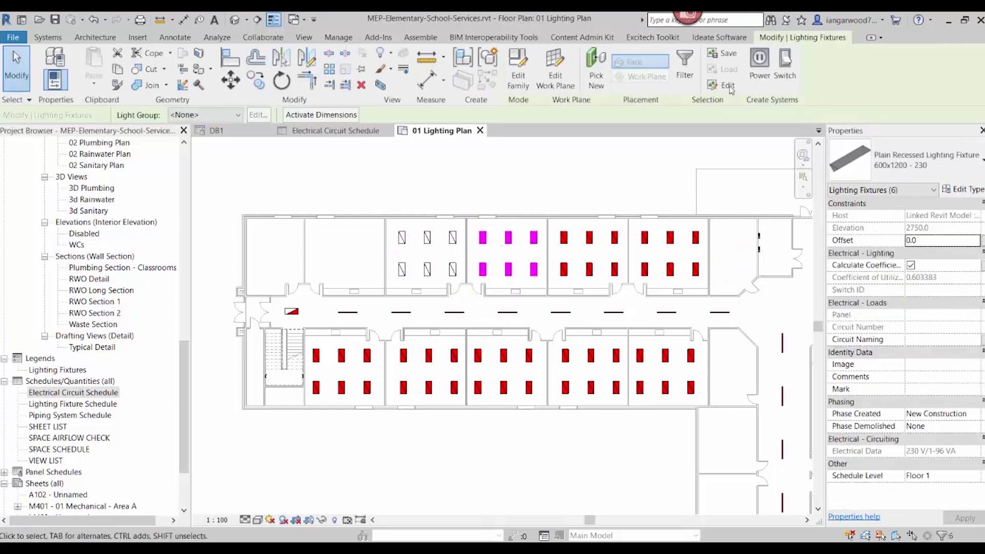
{"action": "left_click", "coordinate": [759, 61]}
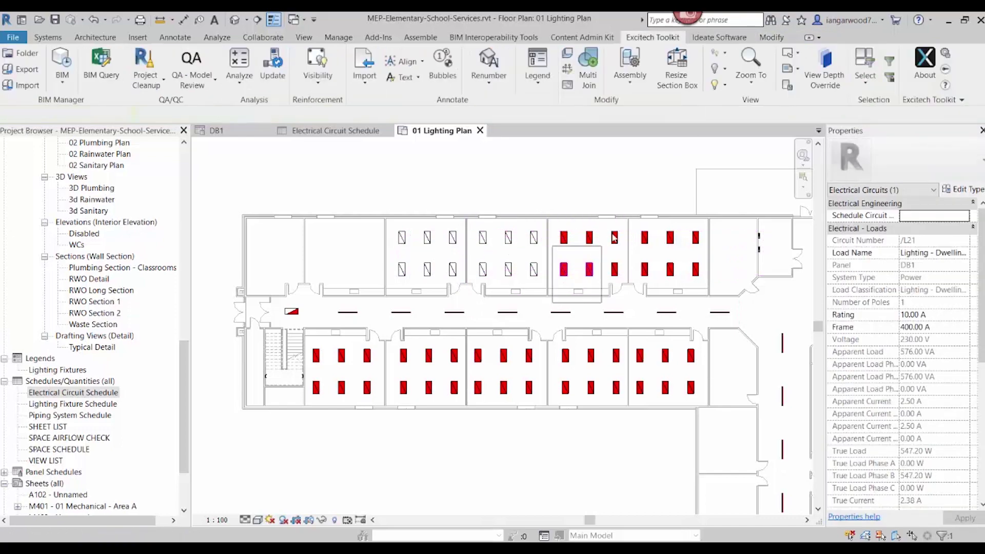
{"action": "key", "text": "Escape"}
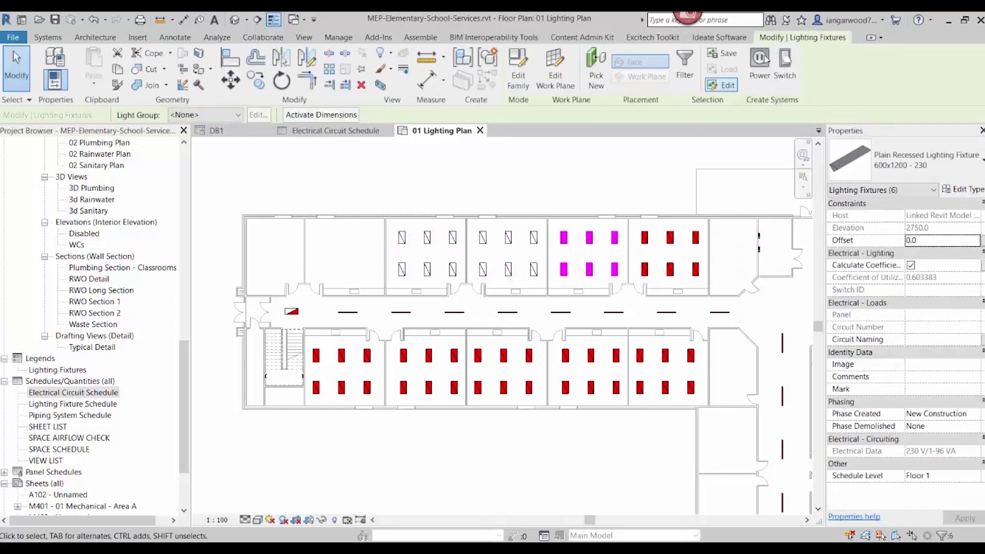
{"action": "left_click", "coordinate": [759, 61]}
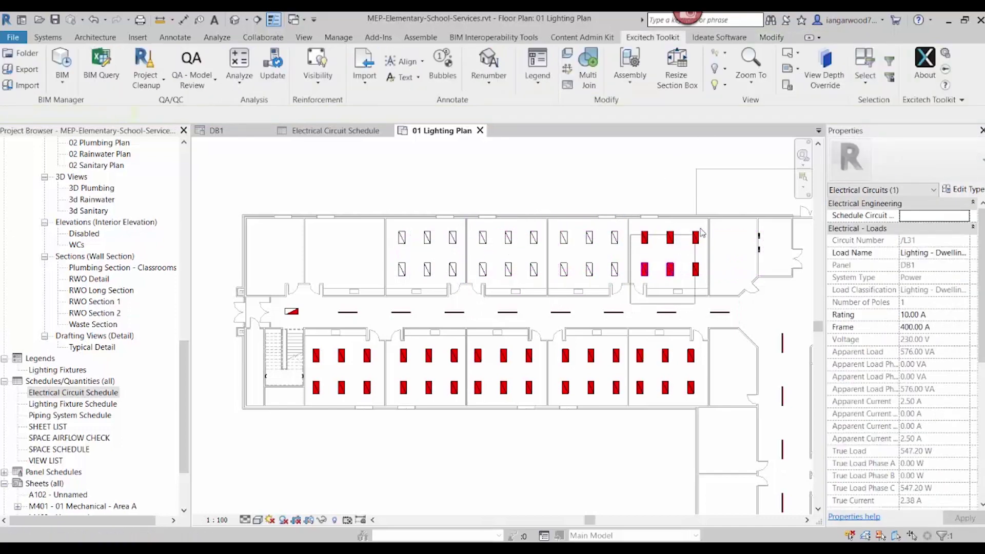
{"action": "key", "text": "Escape"}
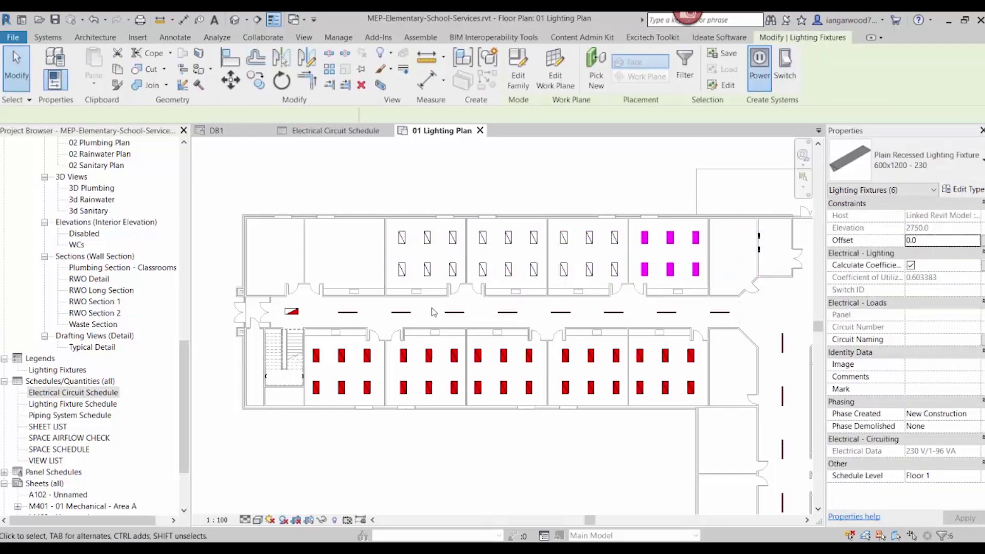
{"action": "left_click", "coordinate": [759, 61]}
{"action": "key", "text": "Escape"}
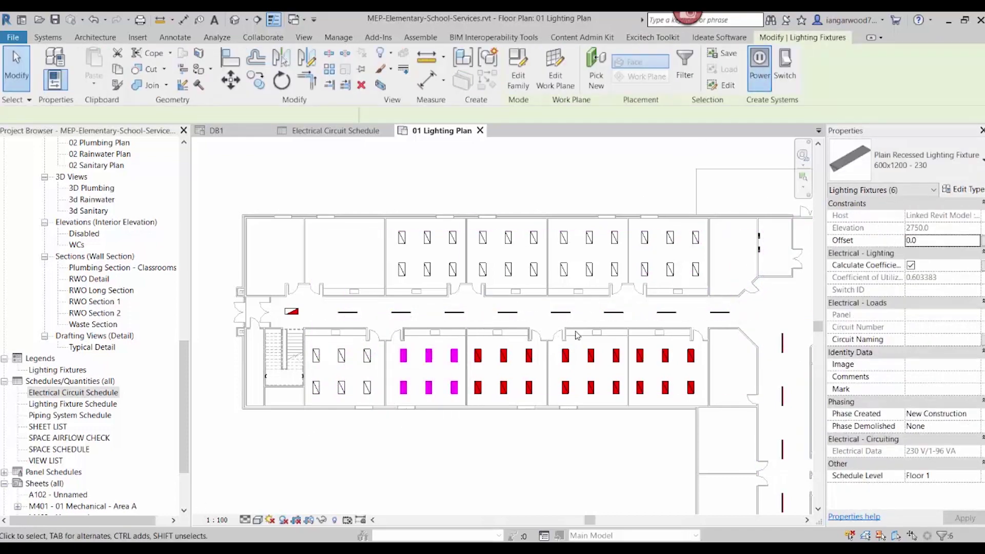
{"action": "key", "text": "Escape"}
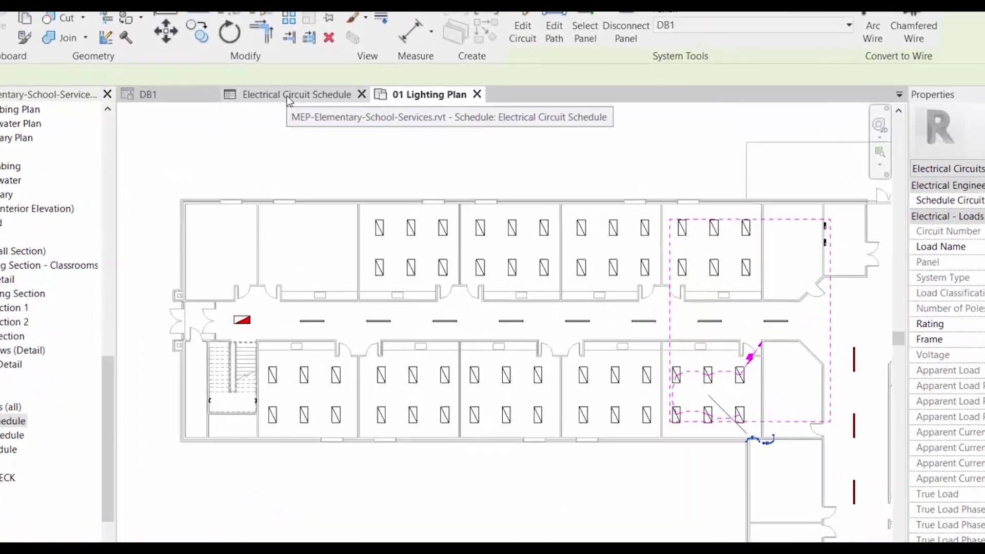
Step: Check circuit numbers /L11 to /L14 in the Electrical Circuit Schedule, then view the DB1 panel schedule
{"action": "left_click", "coordinate": [329, 132]}
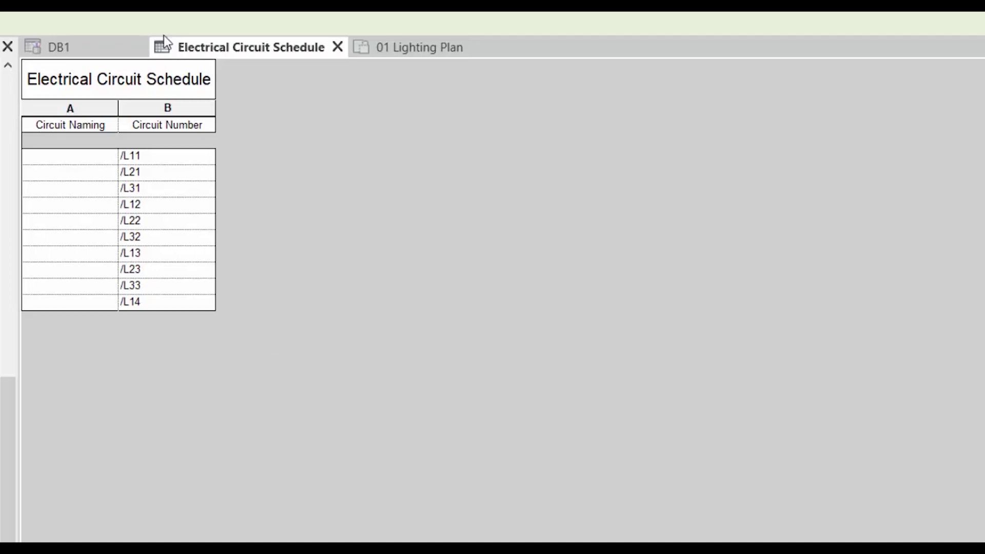
{"action": "left_click", "coordinate": [101, 46]}
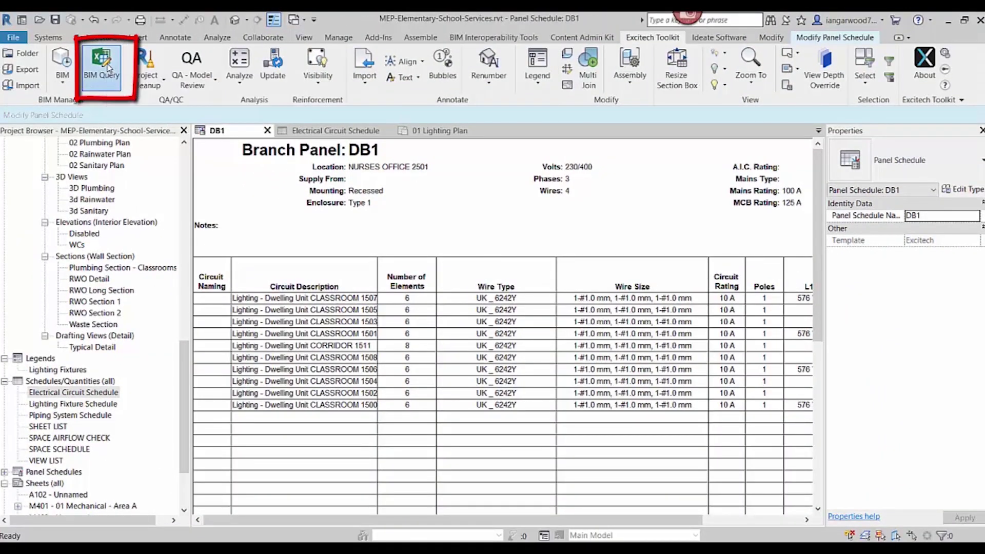
Step: Launch BIM Query and load the Electrical Circuit Schedule's ten circuits into its grid
{"action": "left_click", "coordinate": [101, 69]}
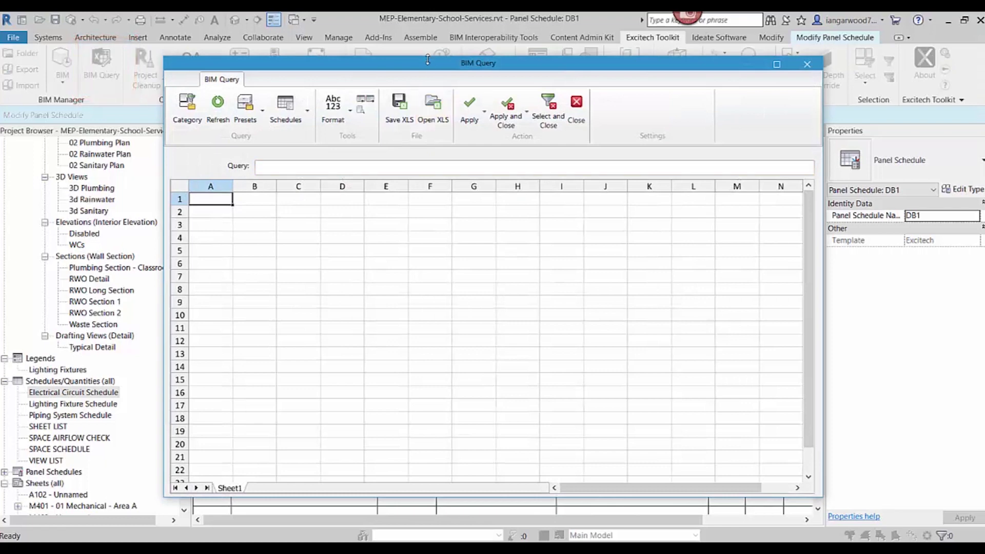
{"action": "left_click_drag", "start_coordinate": [428, 63], "coordinate": [423, 71]}
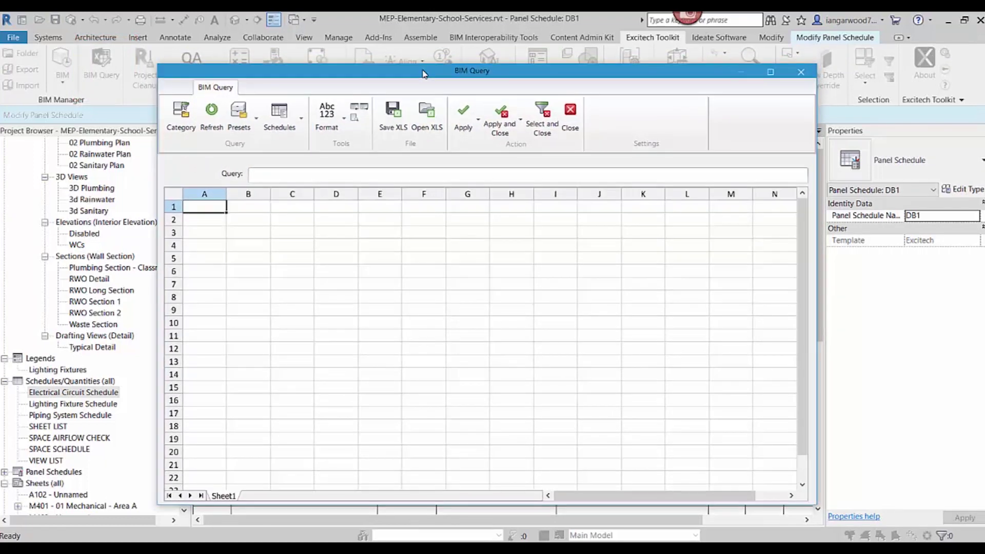
{"action": "left_click", "coordinate": [189, 121]}
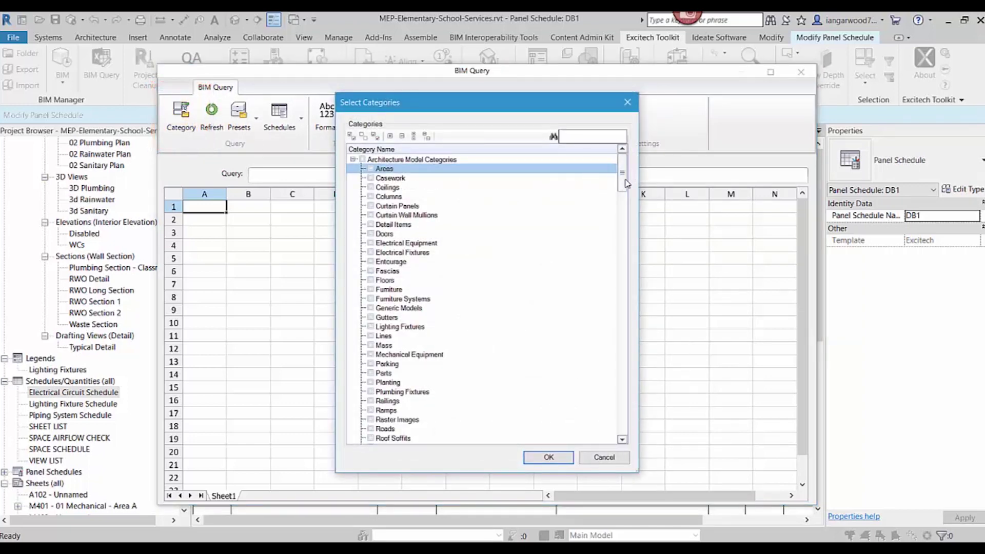
{"action": "left_click_drag", "start_coordinate": [623, 185], "coordinate": [629, 125]}
{"action": "left_click", "coordinate": [627, 102]}
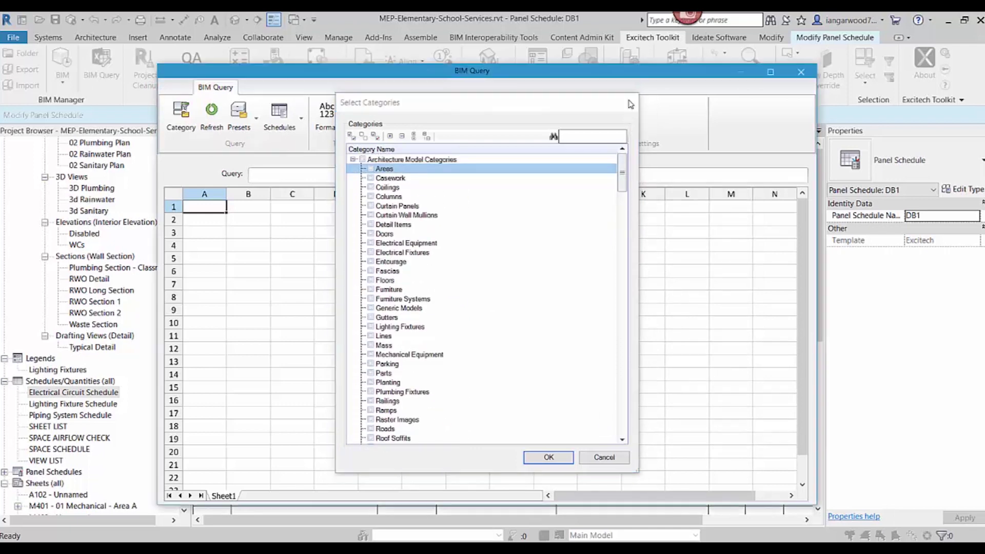
{"action": "left_click", "coordinate": [256, 125]}
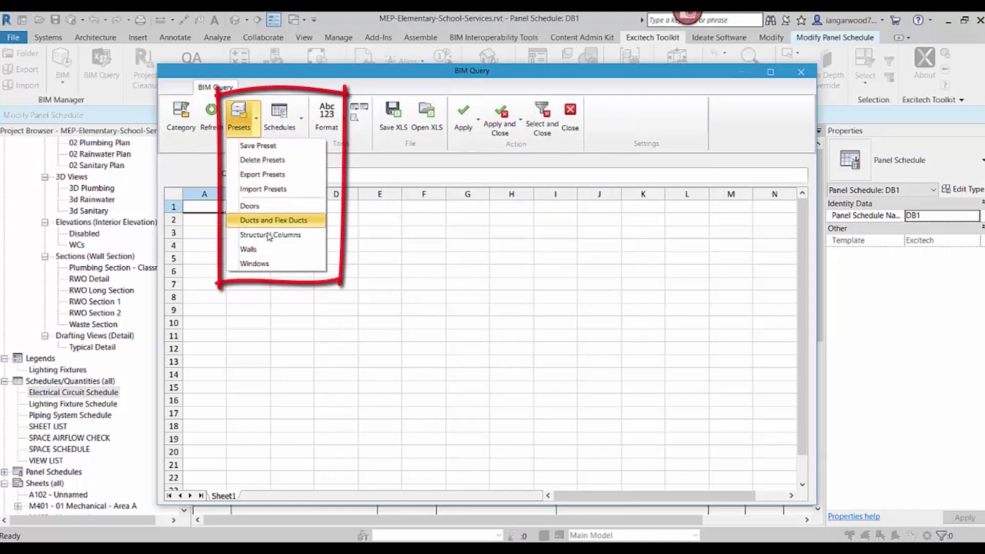
{"action": "left_click", "coordinate": [301, 126]}
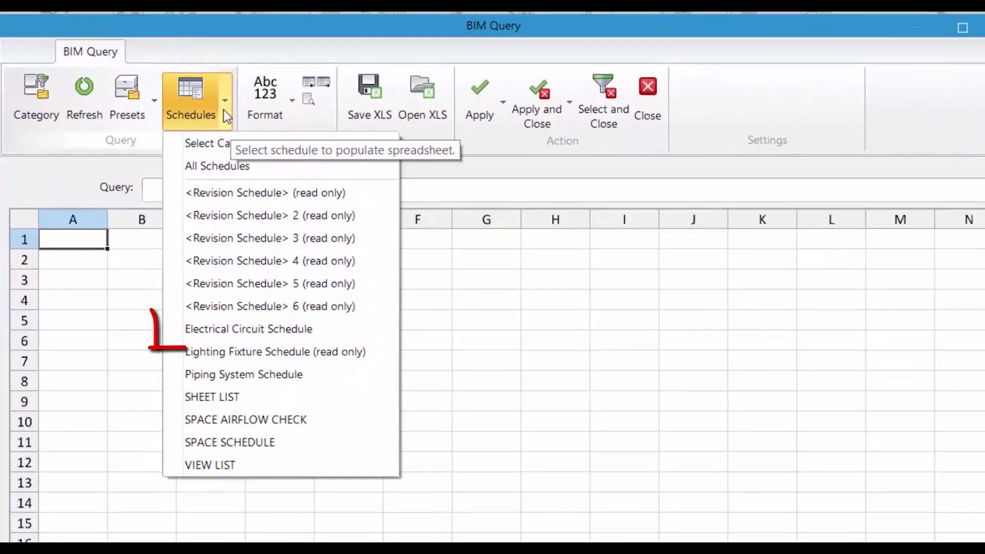
{"action": "left_click", "coordinate": [257, 331]}
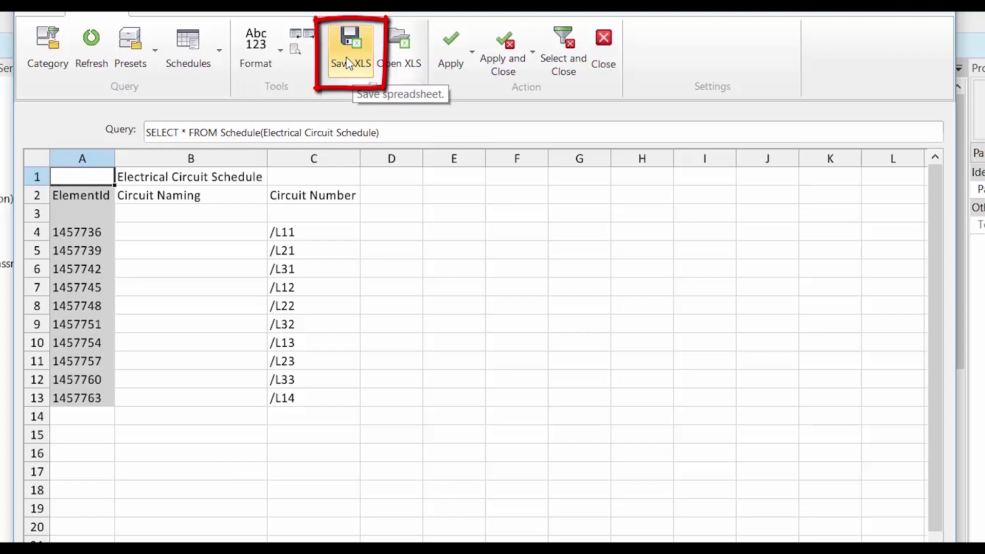
Step: Save the query grid over the existing Circuit Naming.xlsx on the Desktop
{"action": "left_click", "coordinate": [347, 62]}
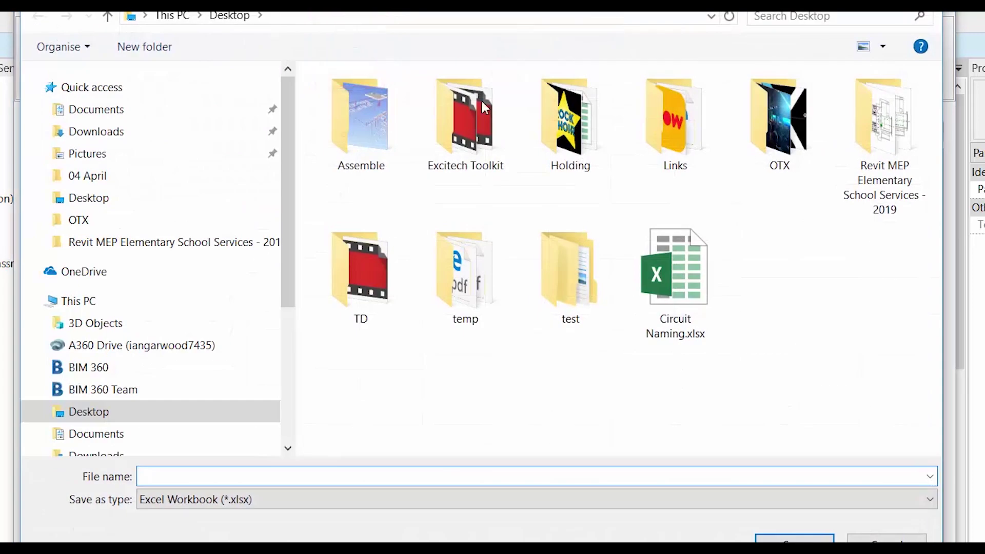
{"action": "left_click", "coordinate": [651, 277]}
{"action": "left_click", "coordinate": [794, 539]}
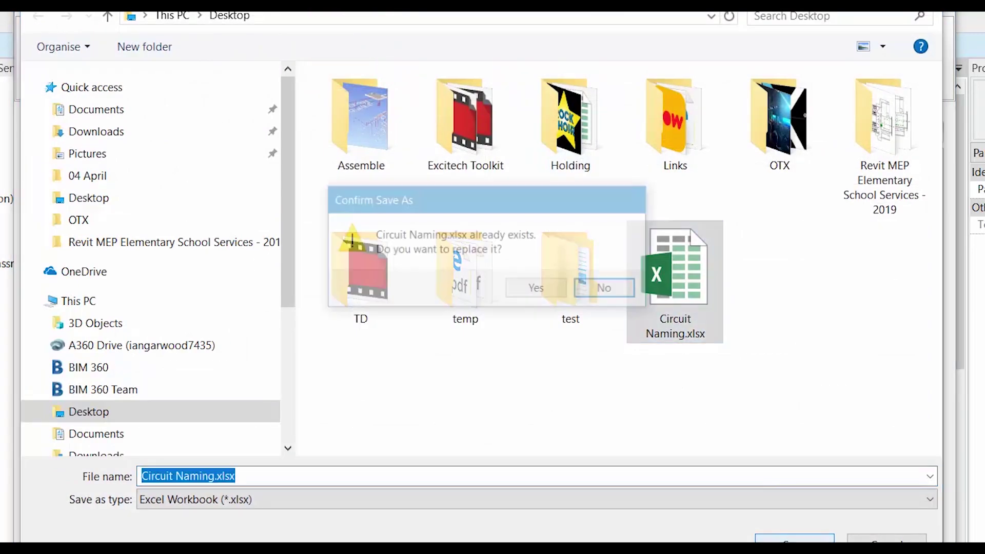
{"action": "left_click", "coordinate": [552, 291]}
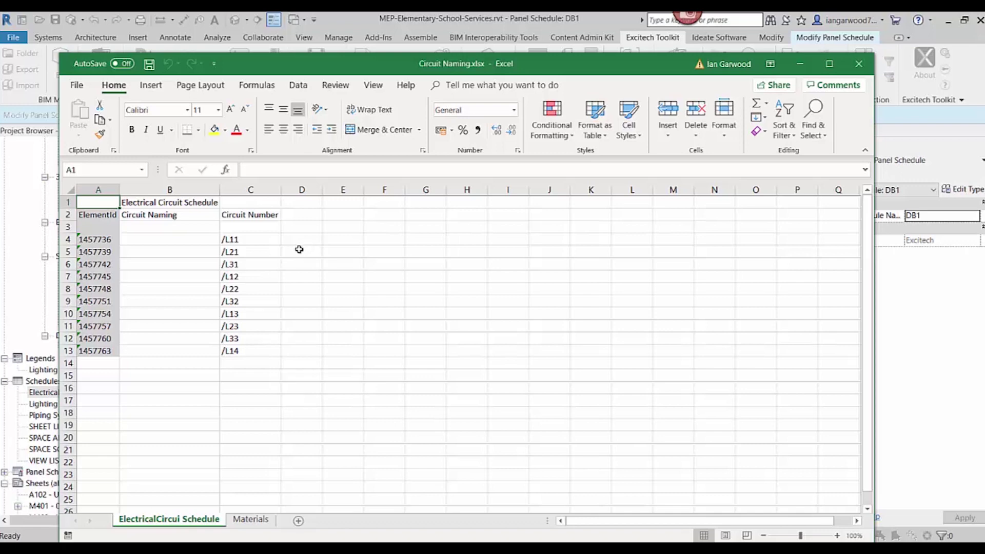
Step: Paste the circuit naming formula copied from Notepad into cell B16
{"action": "left_click", "coordinate": [189, 241]}
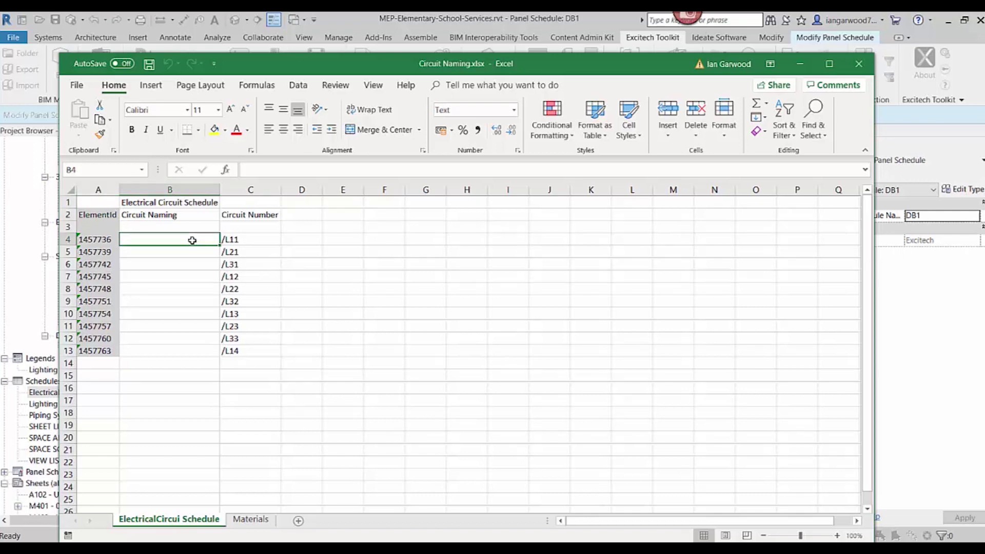
{"action": "key", "text": "alt+Tab"}
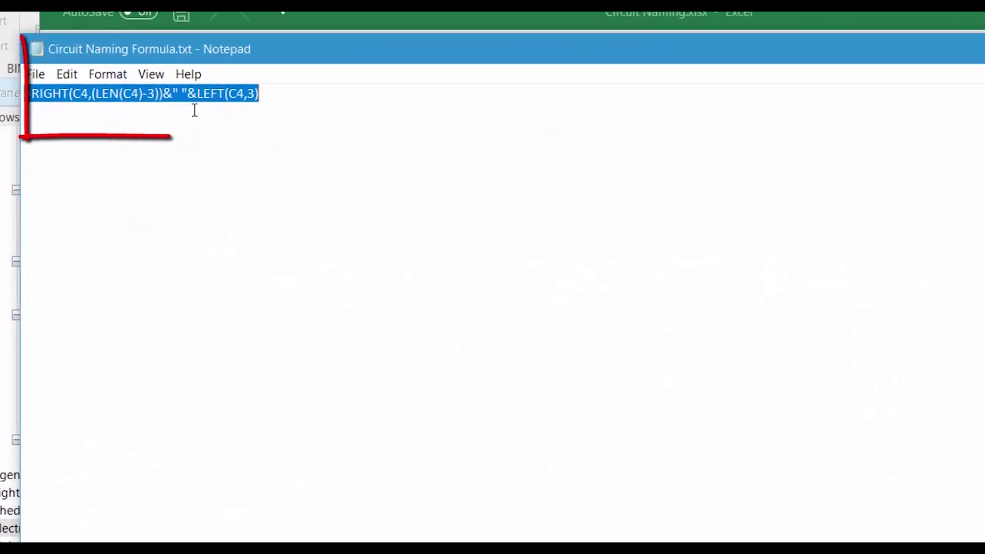
{"action": "key", "text": "alt+Tab"}
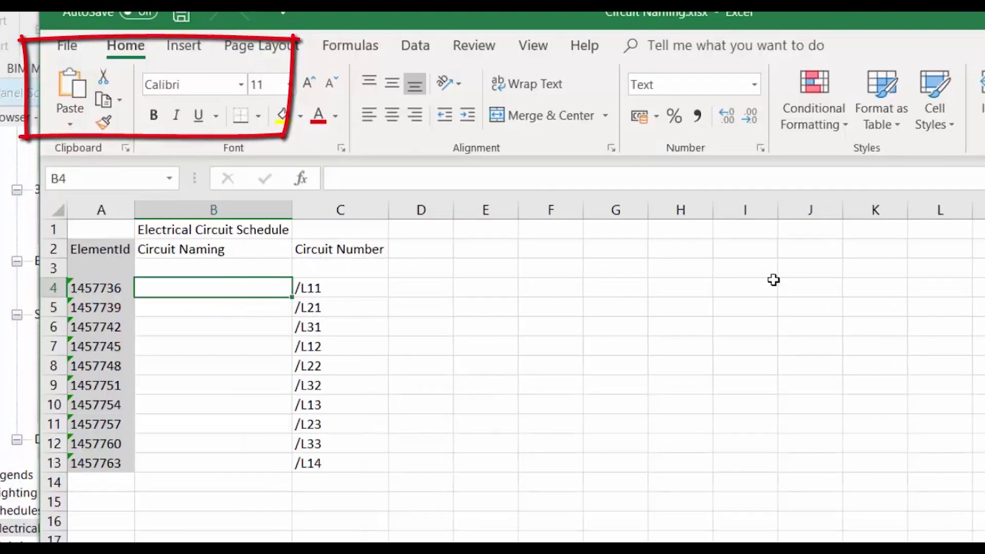
{"action": "left_click", "coordinate": [211, 525]}
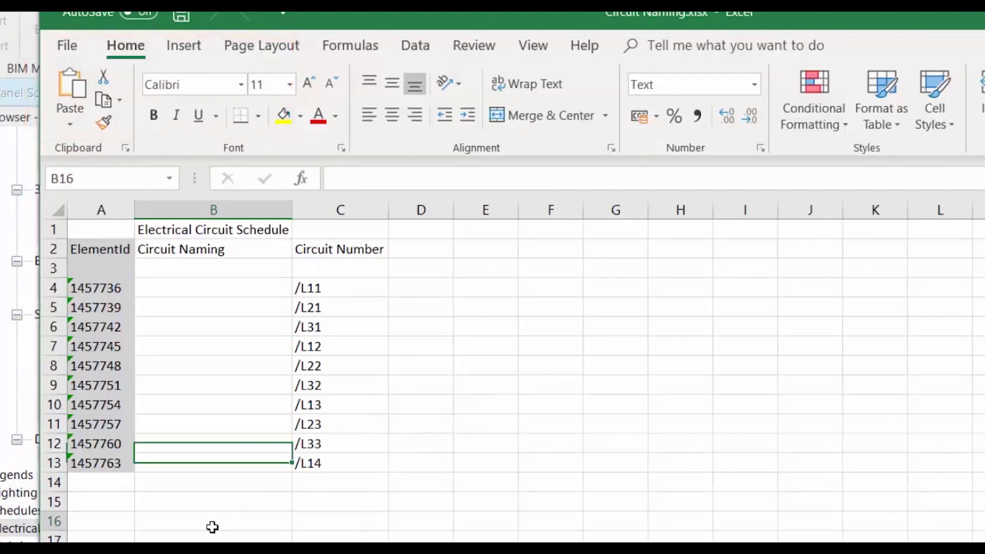
{"action": "type", "text": "=RIGHT(C4,(LEN(C4)-3))&\\\" \\\"&LEFT(C4,3)"}
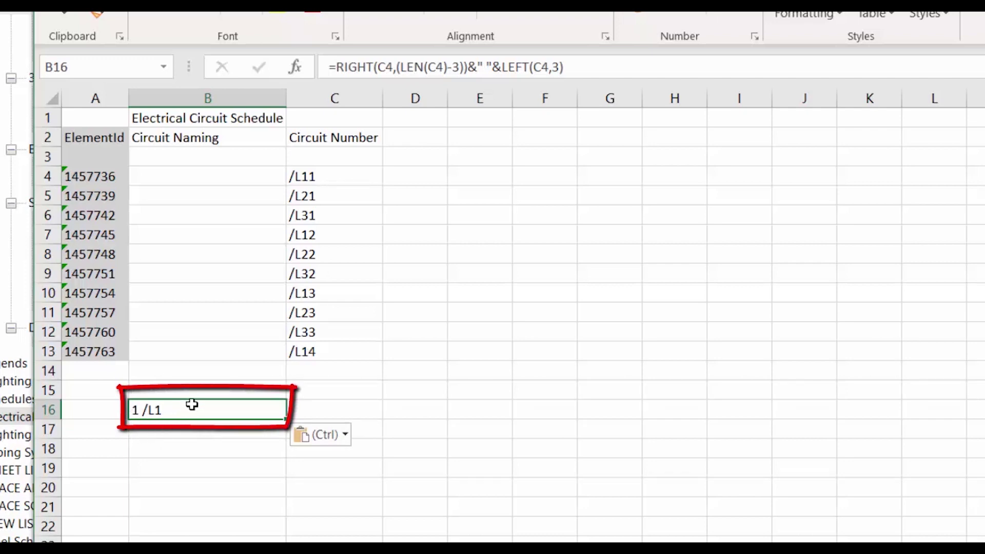
Step: Move the formula to B4 and fill it down to B13, giving 1 /L1 through 4 /L1
{"action": "left_click_drag", "start_coordinate": [195, 402], "coordinate": [231, 176]}
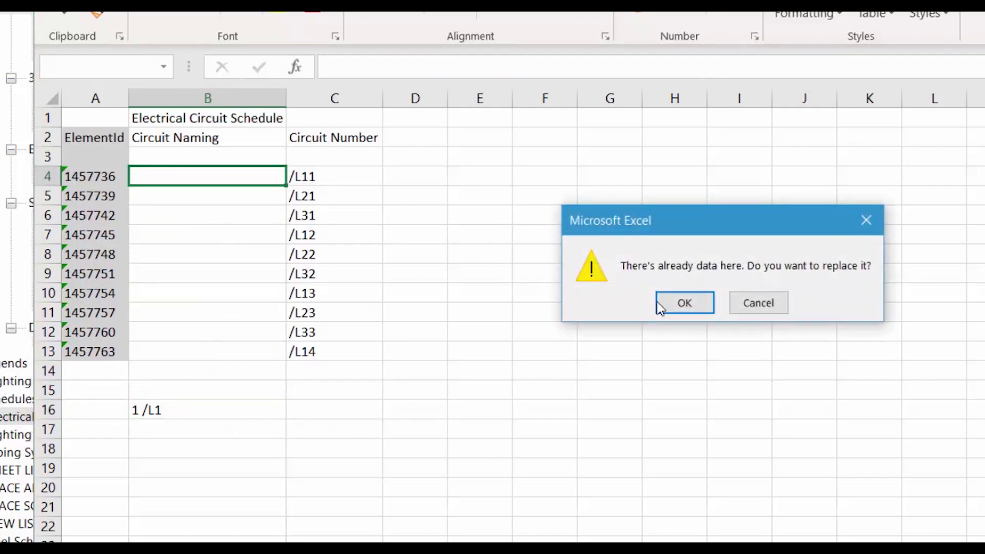
{"action": "left_click", "coordinate": [679, 303]}
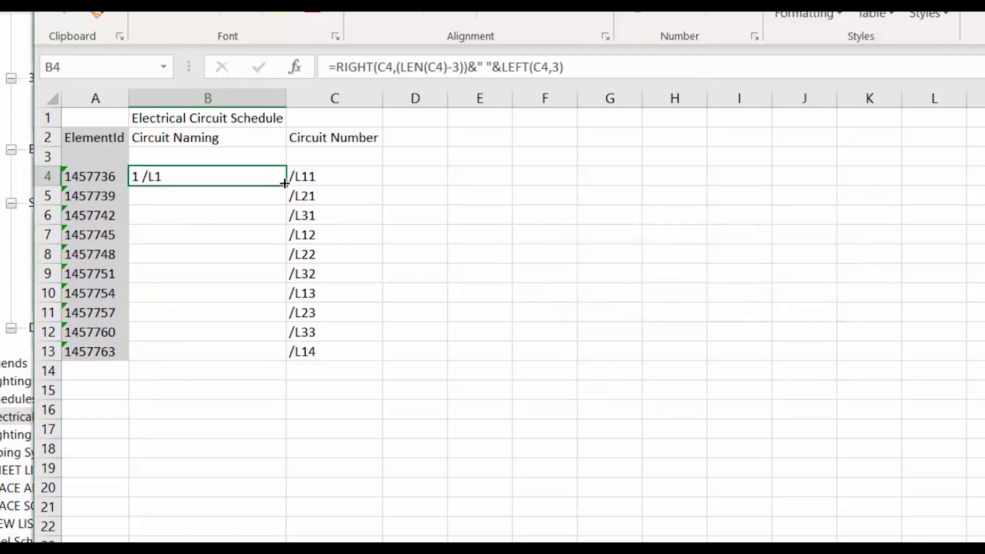
{"action": "left_click_drag", "start_coordinate": [284, 183], "coordinate": [260, 365]}
{"action": "left_click", "coordinate": [546, 444]}
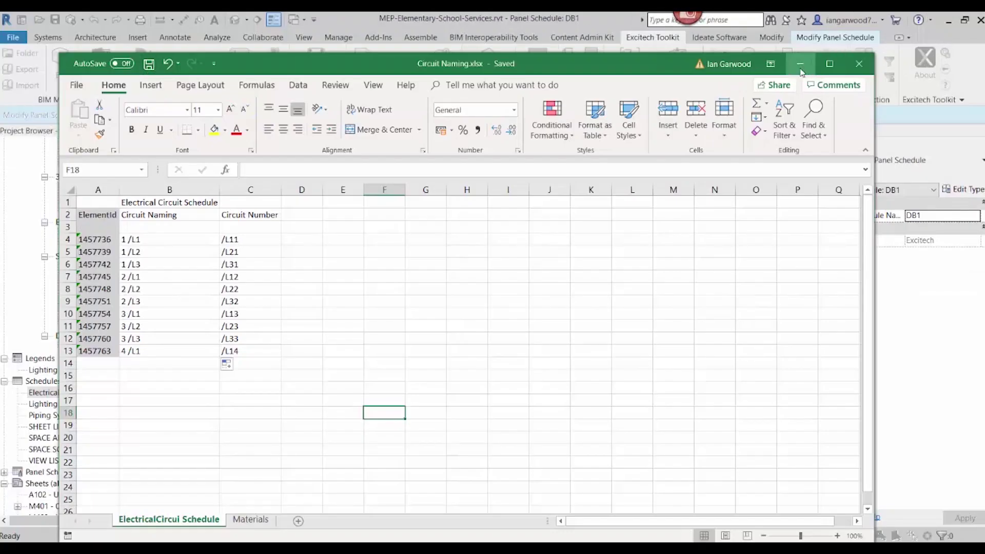
Step: Load the edited Circuit Naming.xlsx into BIM Query and apply its names to the model
{"action": "left_click", "coordinate": [800, 64]}
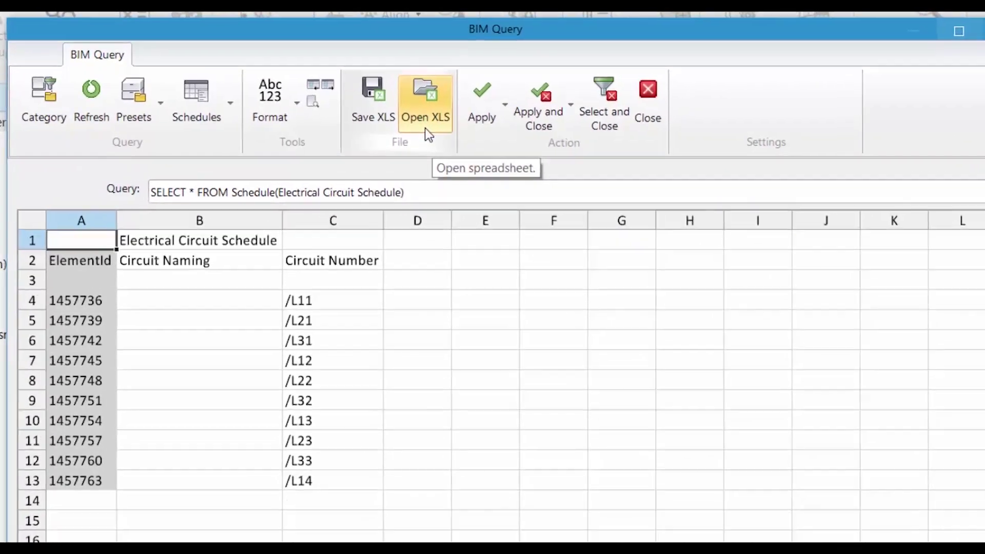
{"action": "left_click", "coordinate": [426, 121]}
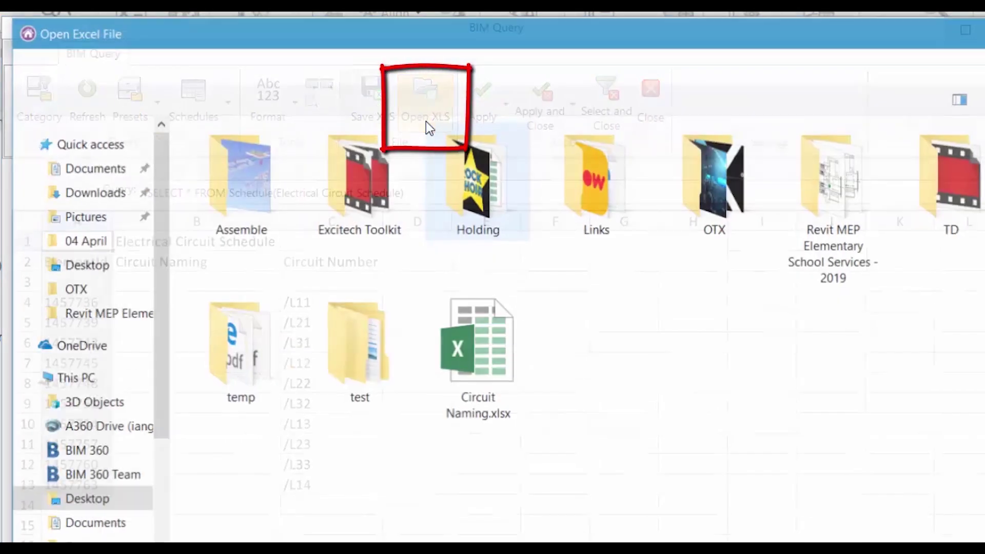
{"action": "left_click", "coordinate": [481, 344]}
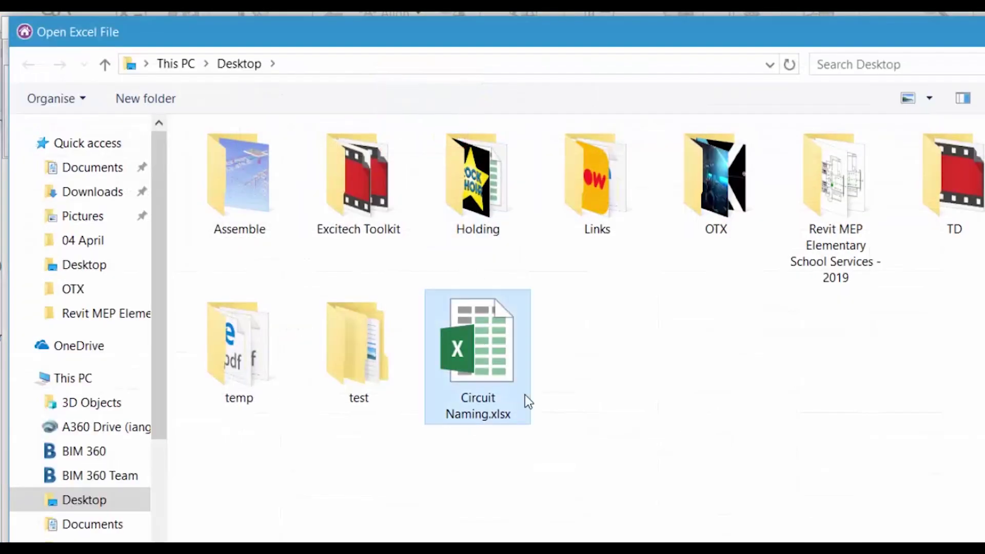
{"action": "double_click", "coordinate": [481, 343]}
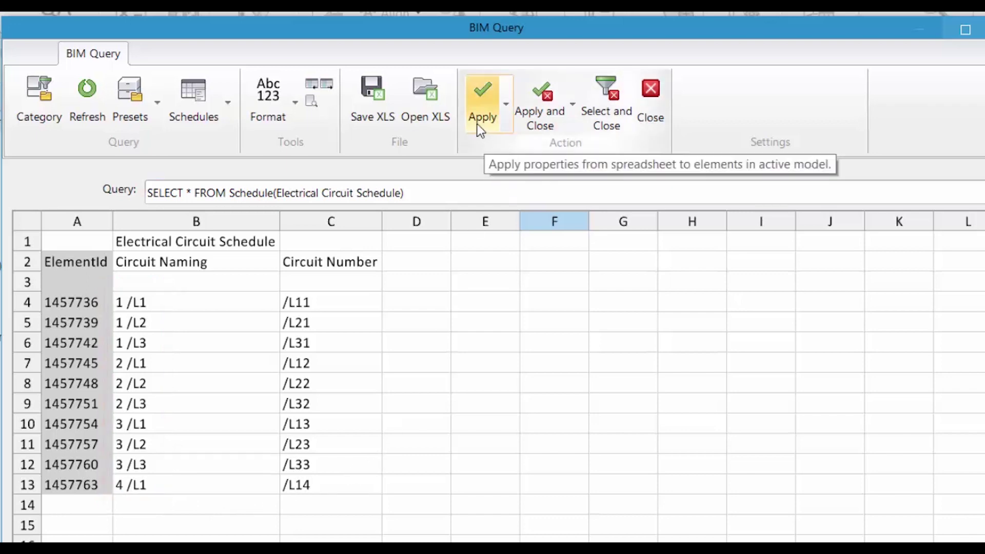
{"action": "left_click", "coordinate": [538, 128]}
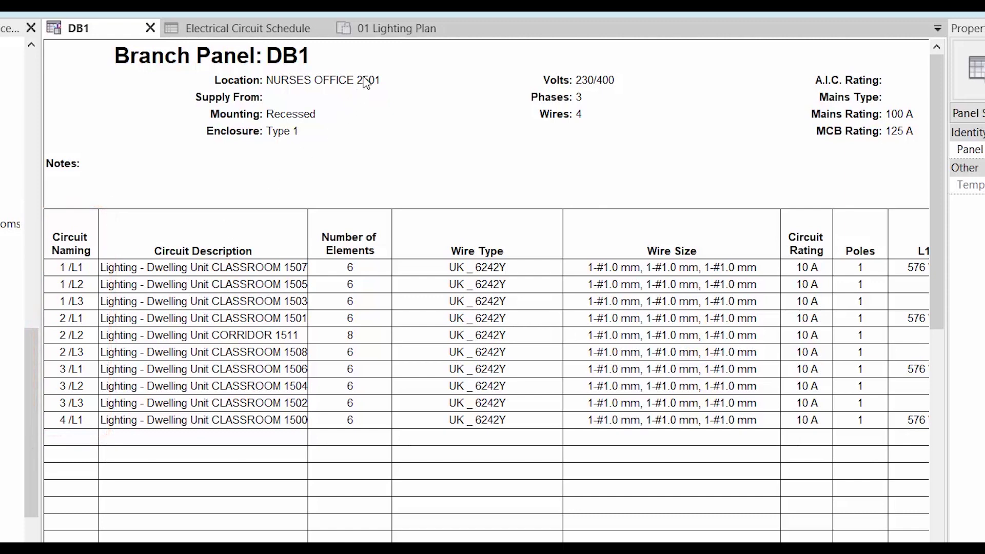
Step: Check names 1 /L1 onward in the Electrical Circuit Schedule, then return to 01 Lighting Plan
{"action": "left_click", "coordinate": [270, 30]}
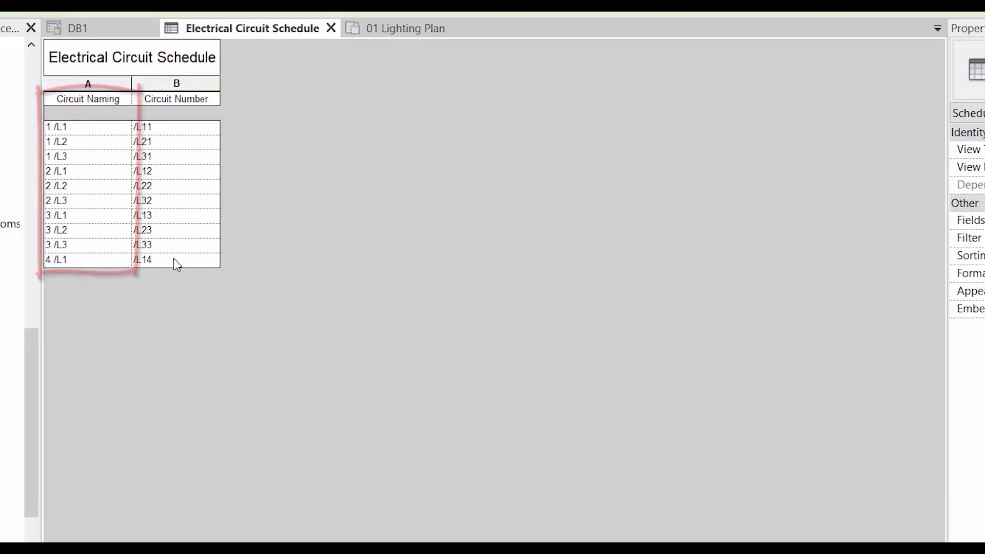
{"action": "left_click", "coordinate": [390, 29]}
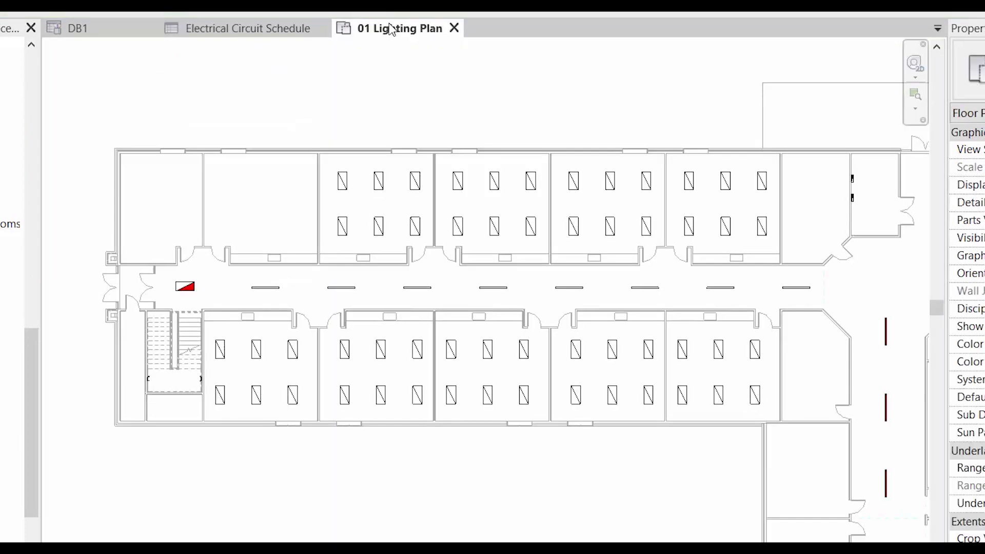